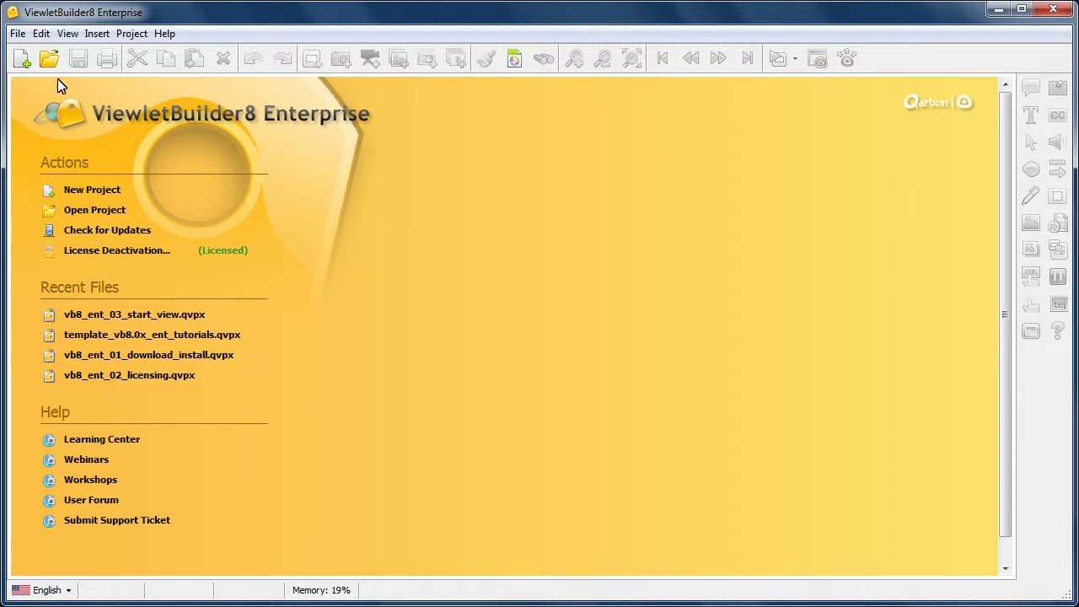
Start a new Image Project, then collapse and re-expand its preview pane
click(22, 58)
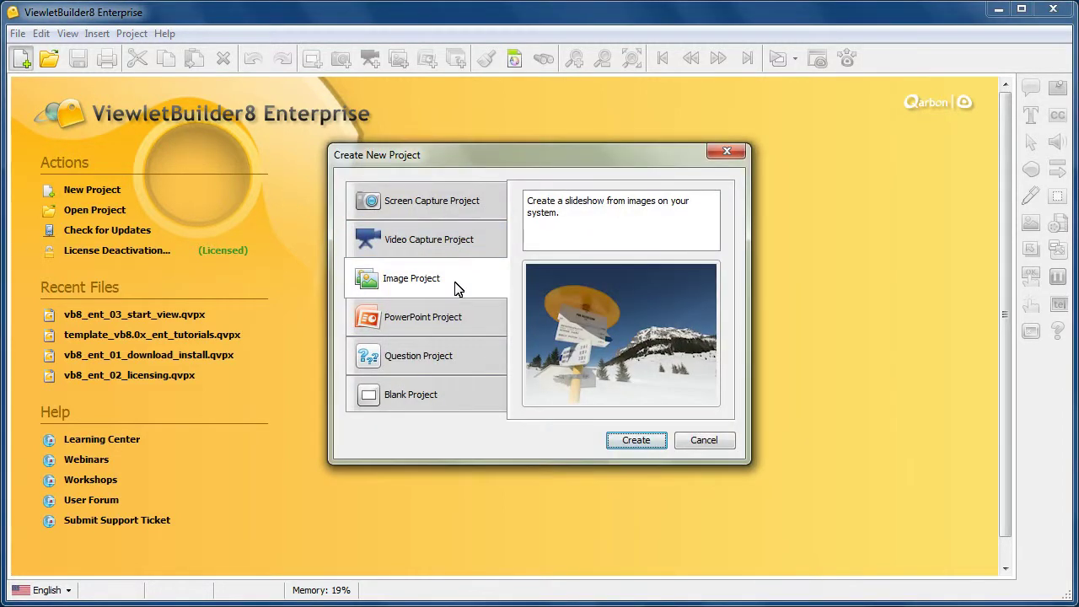
click(656, 445)
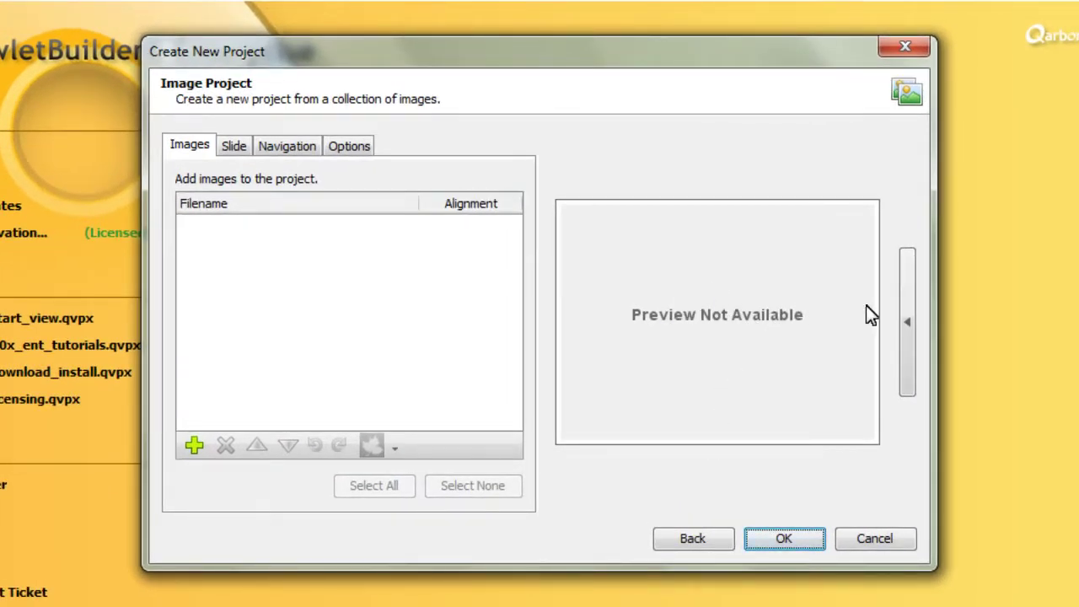
click(909, 329)
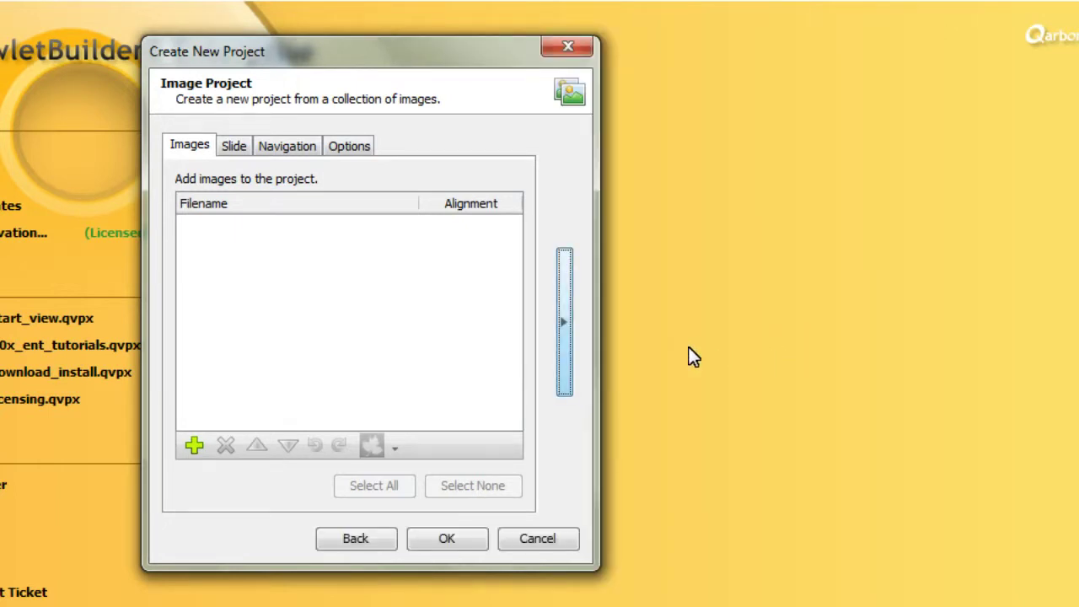
click(565, 335)
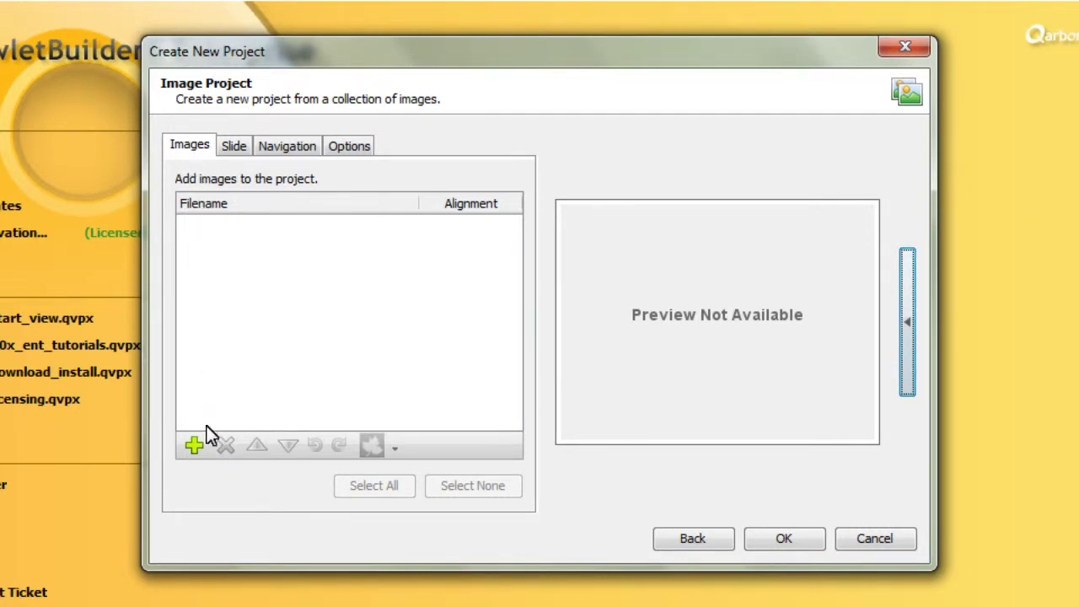
Add the images from Blackboard through DunceCap, plus Laptop, MouseRightButton and Pen, from the Learning folder to the project
click(195, 444)
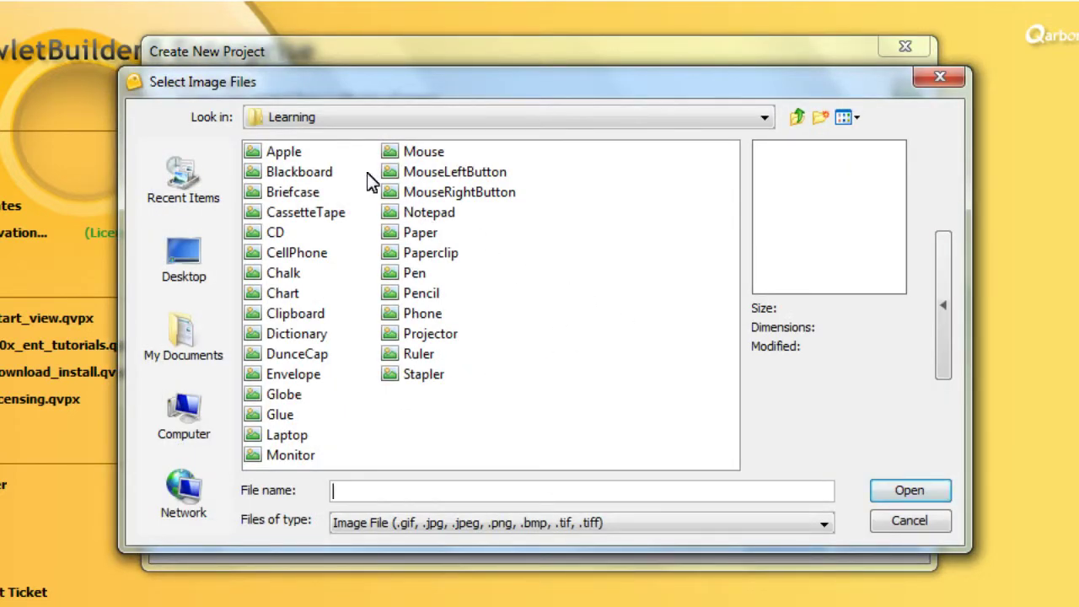
click(294, 172)
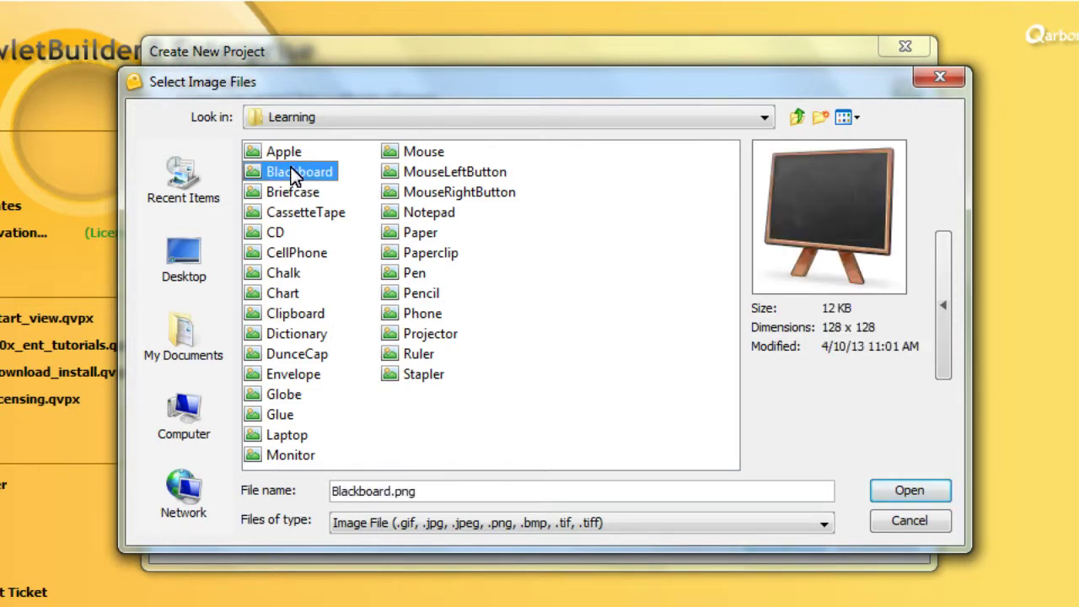
shift+click(282, 354)
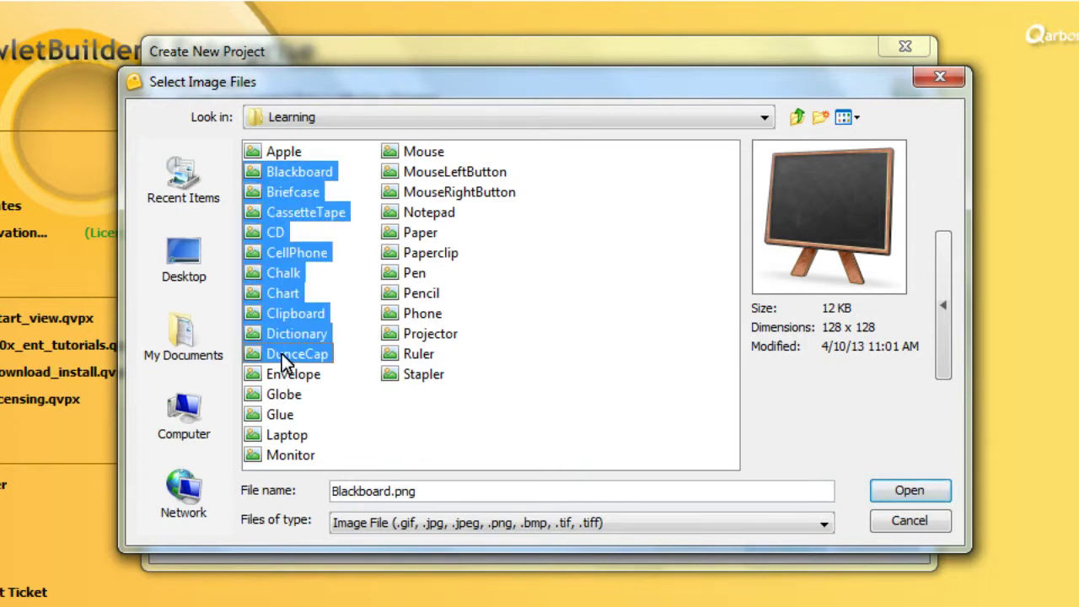
ctrl+click(278, 434)
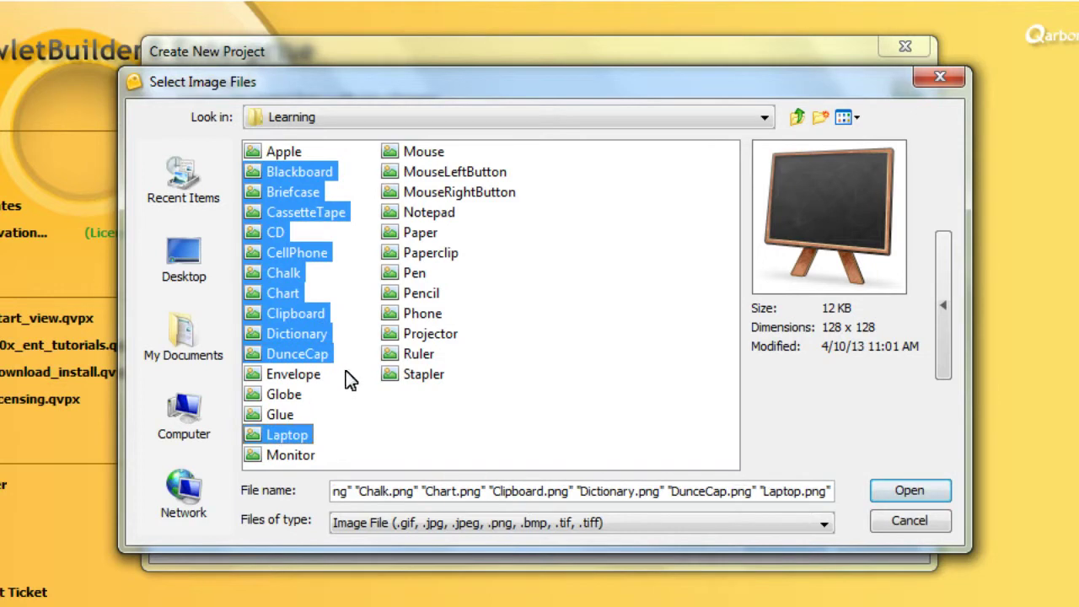
ctrl+click(434, 191)
ctrl+click(418, 275)
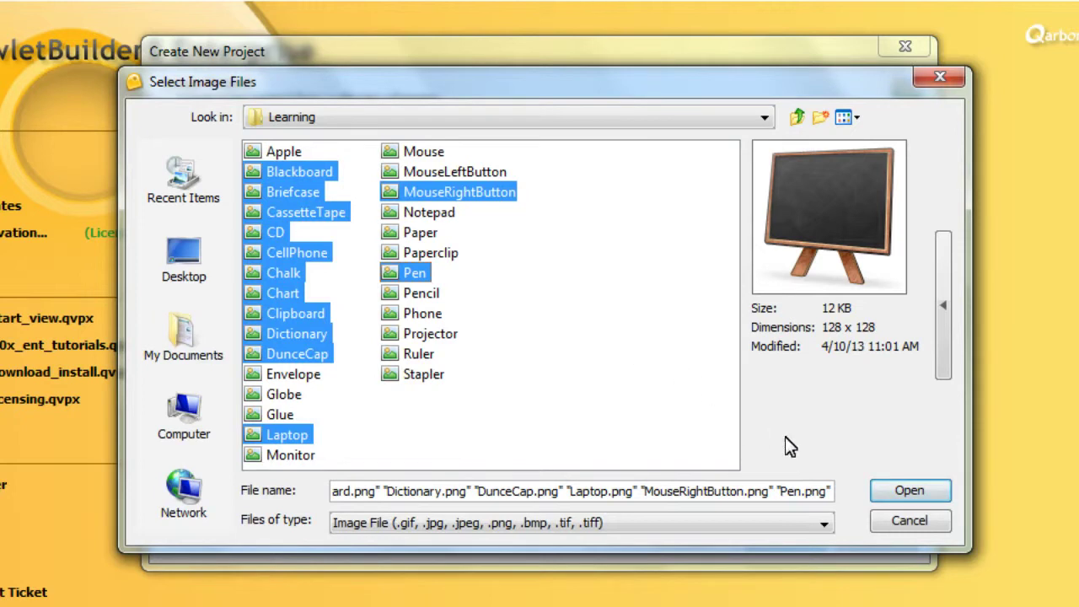
click(927, 495)
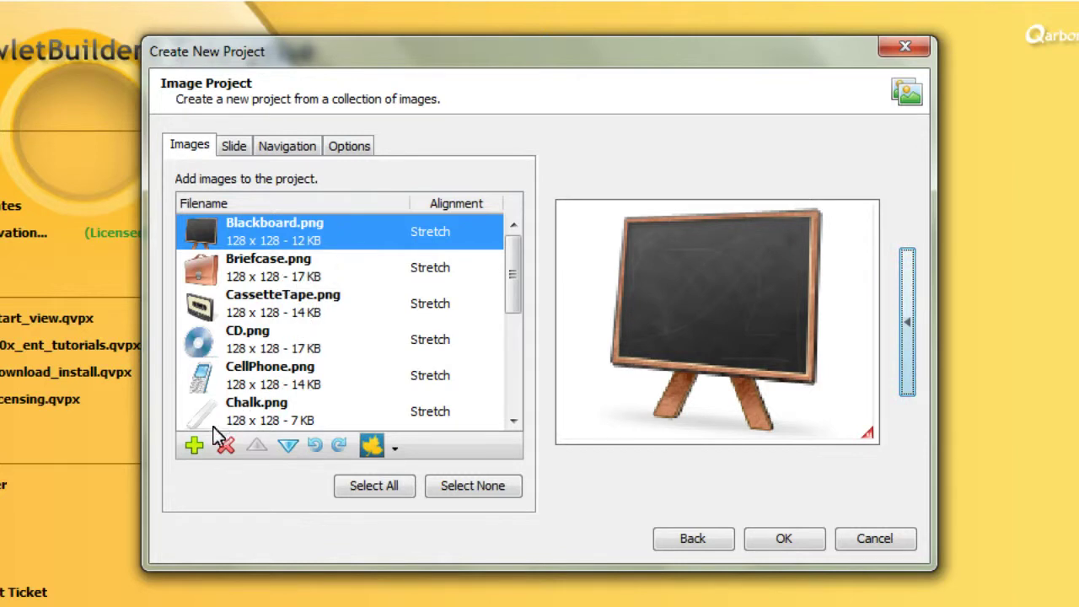
Add Chalk.png to the project's image list a second time
click(194, 445)
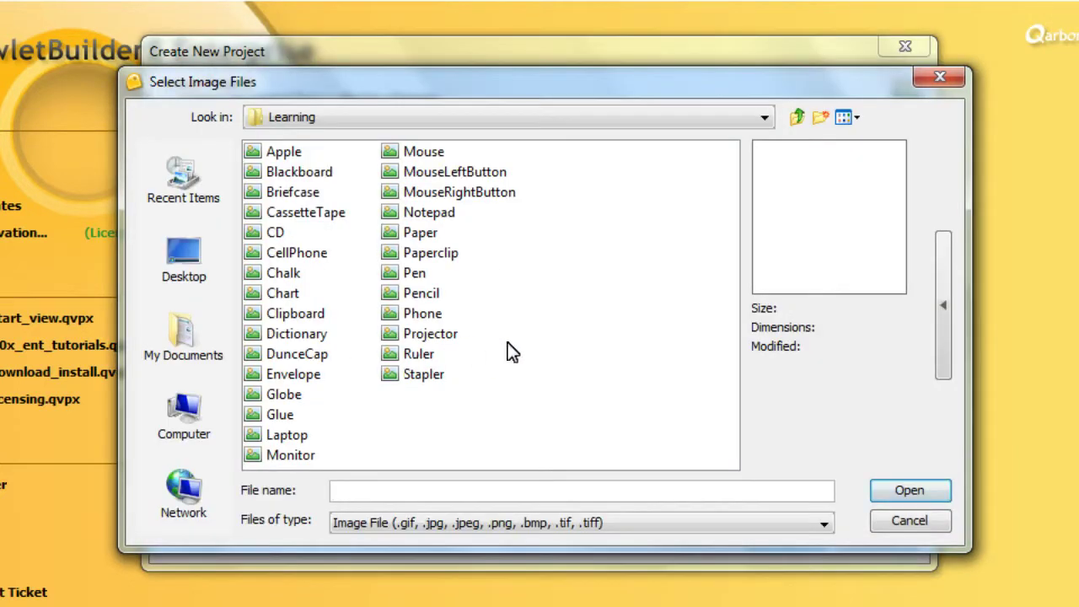
click(274, 272)
click(887, 492)
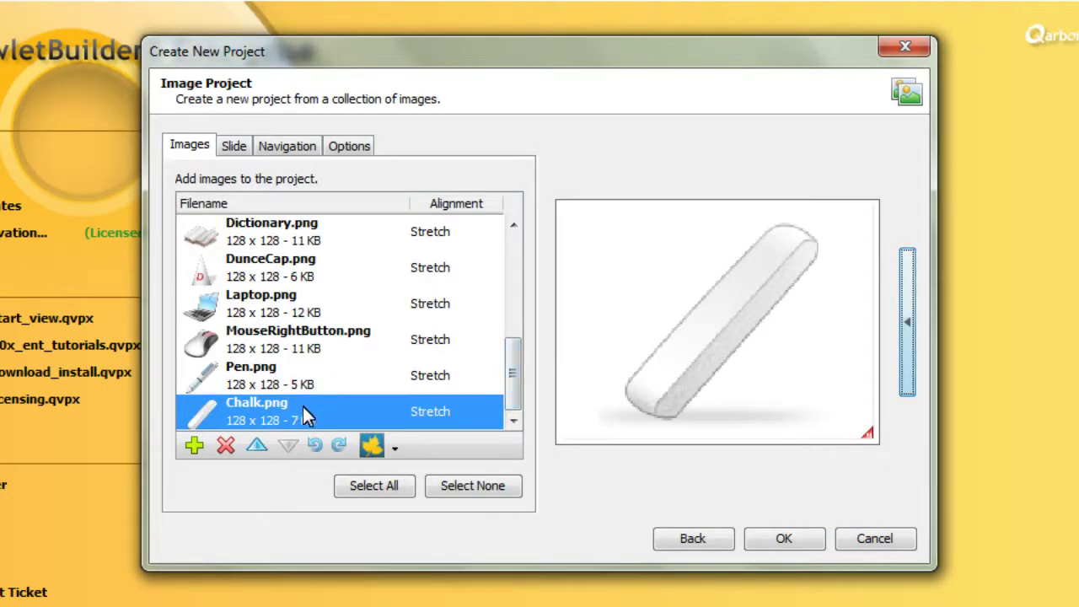
Preview CD.png, Briefcase.png and the first Chalk.png from the image list
drag(516, 339, 494, 240)
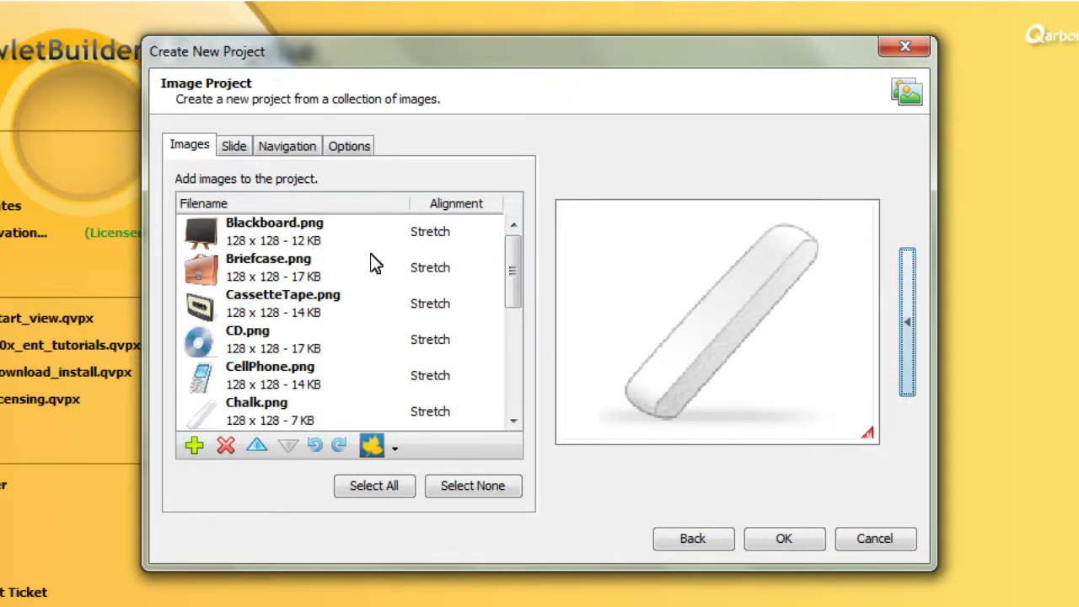
click(253, 341)
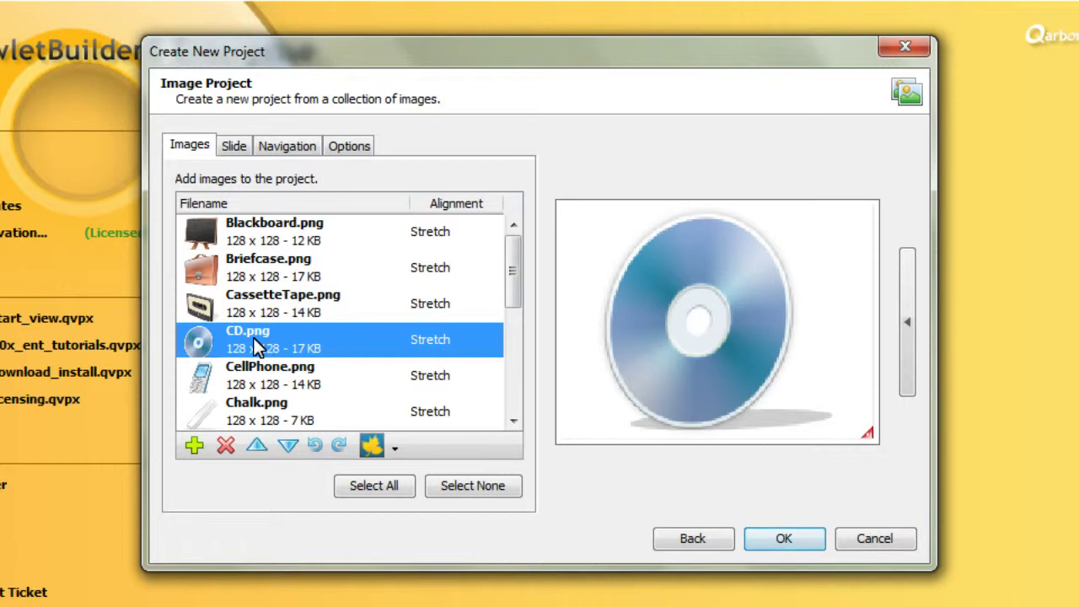
click(263, 262)
click(260, 405)
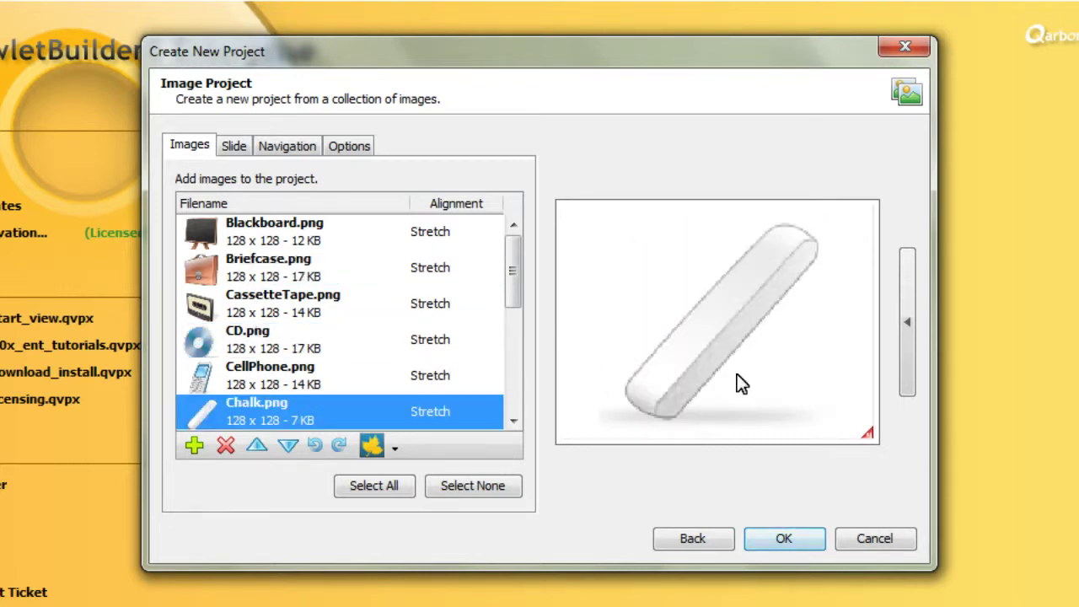
Remove the duplicate Chalk.png from the end of the image list
drag(513, 302, 529, 384)
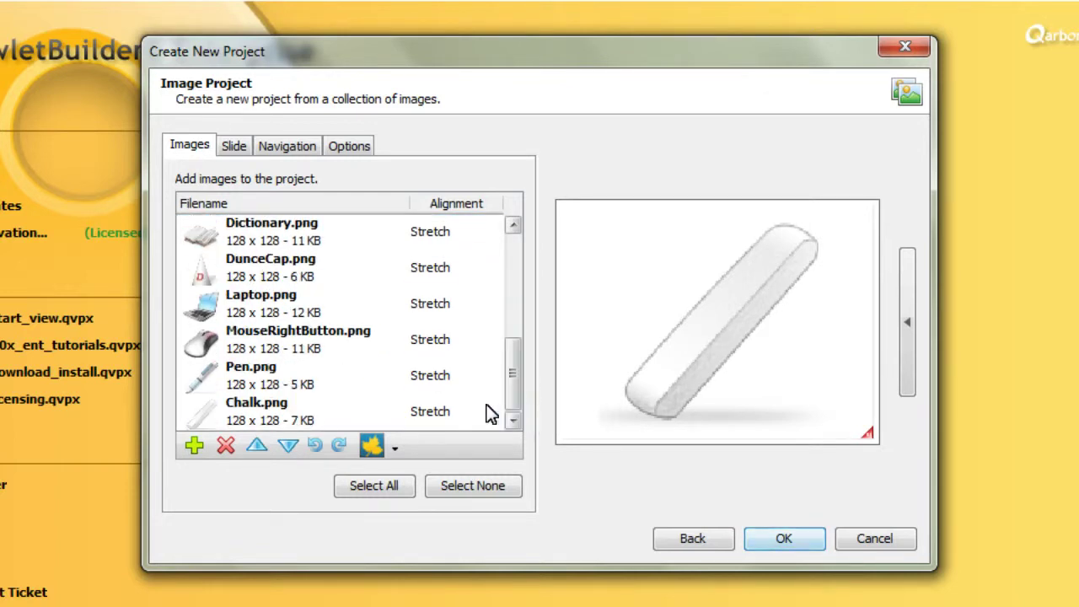
click(275, 410)
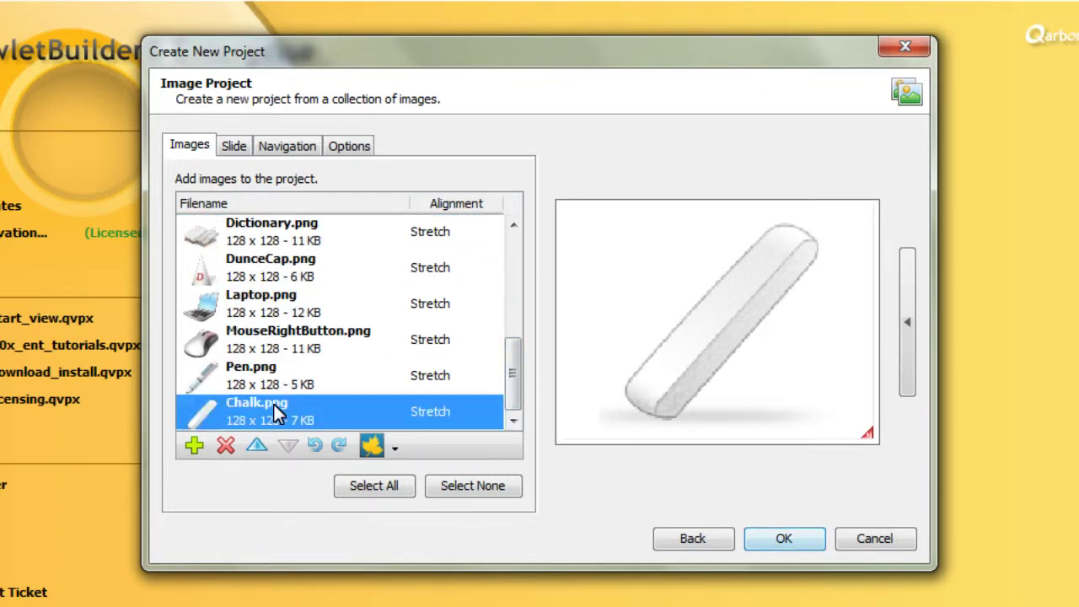
click(225, 447)
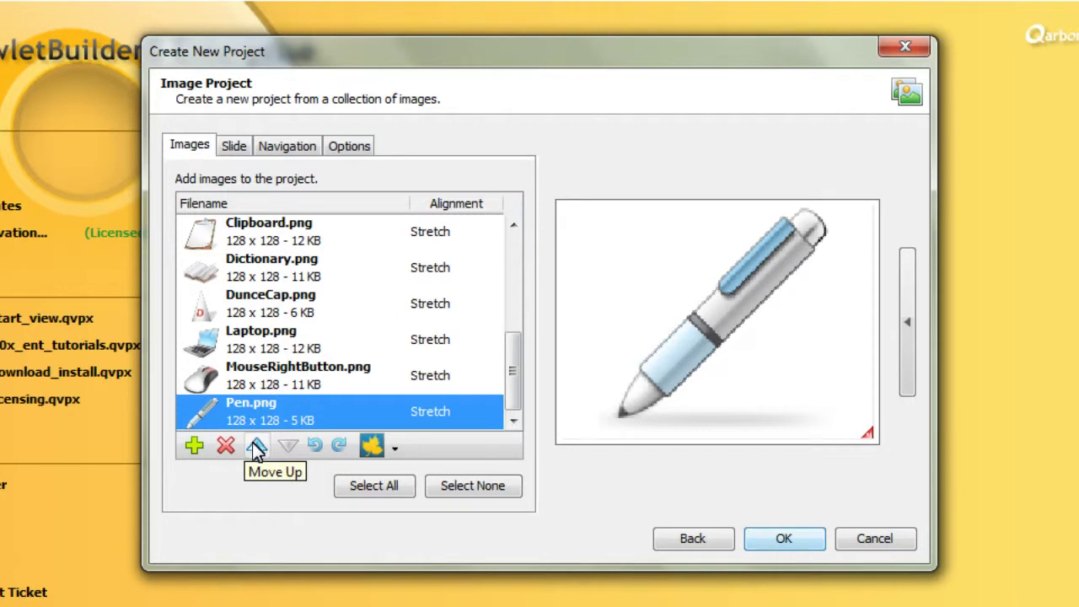
Move Pen.png up to the start of the image list and back down one place, directly below Blackboard.png
click(257, 447)
click(257, 447)
click(257, 447)
click(257, 447)
click(257, 447)
click(257, 447)
drag(510, 373, 524, 244)
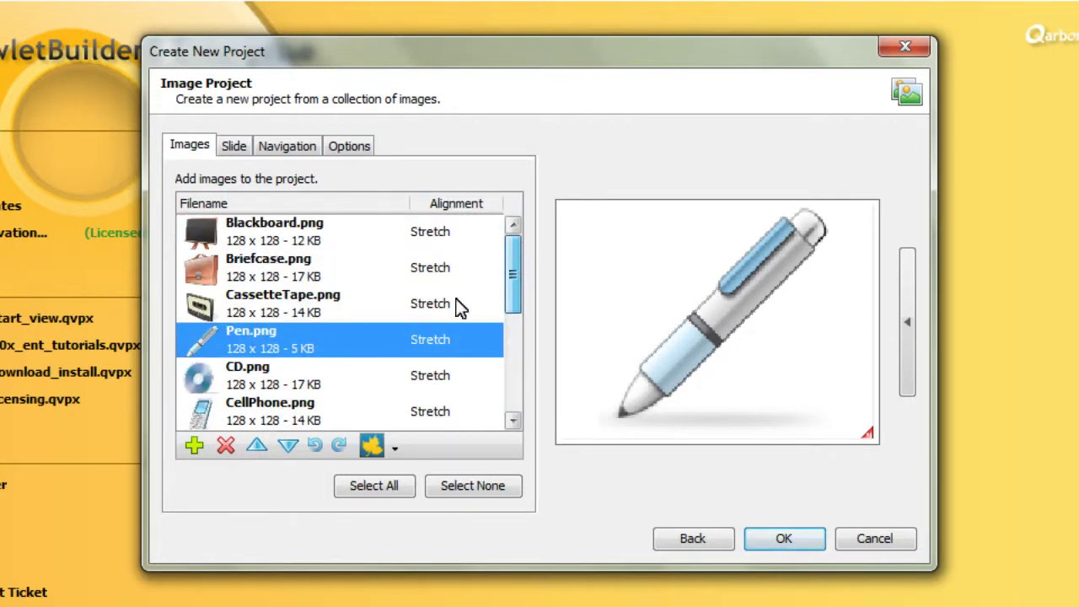
click(253, 447)
click(253, 447)
click(256, 447)
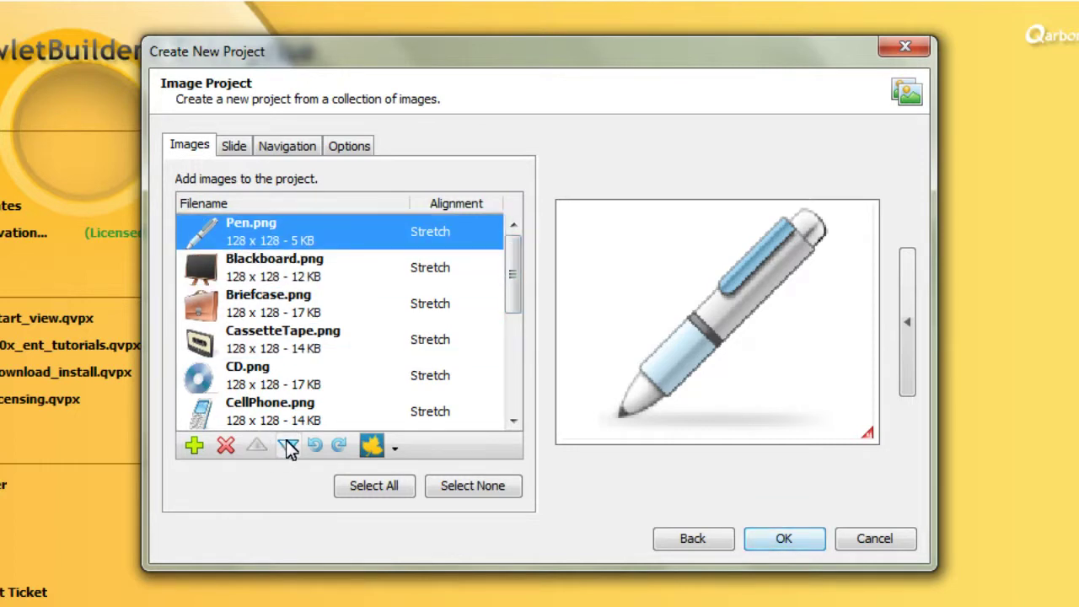
click(288, 446)
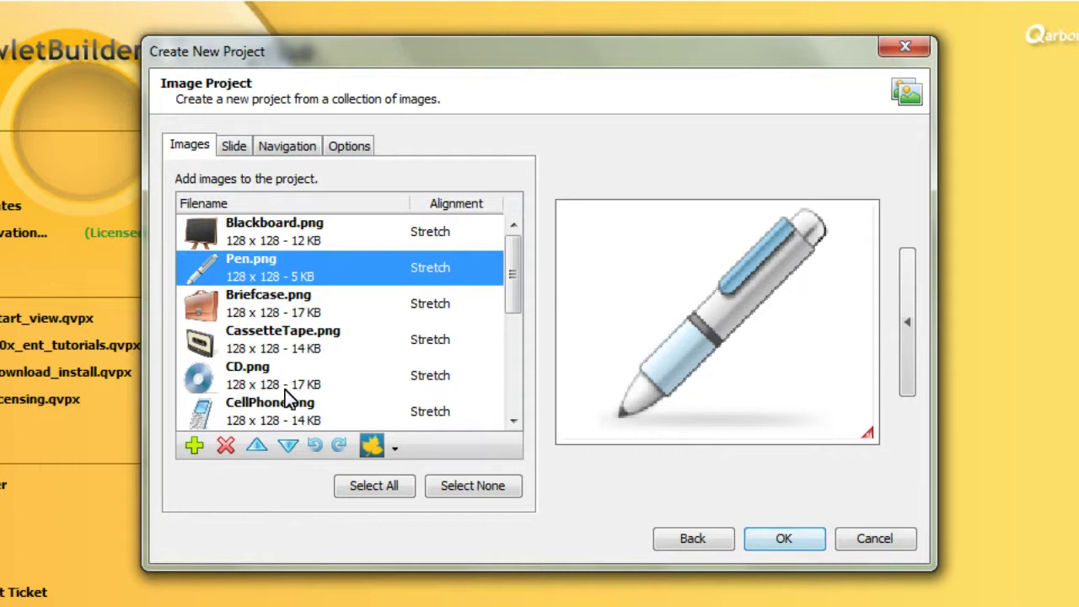
Rotate Pen.png clockwise twice and counterclockwise twice back to its original orientation
click(340, 447)
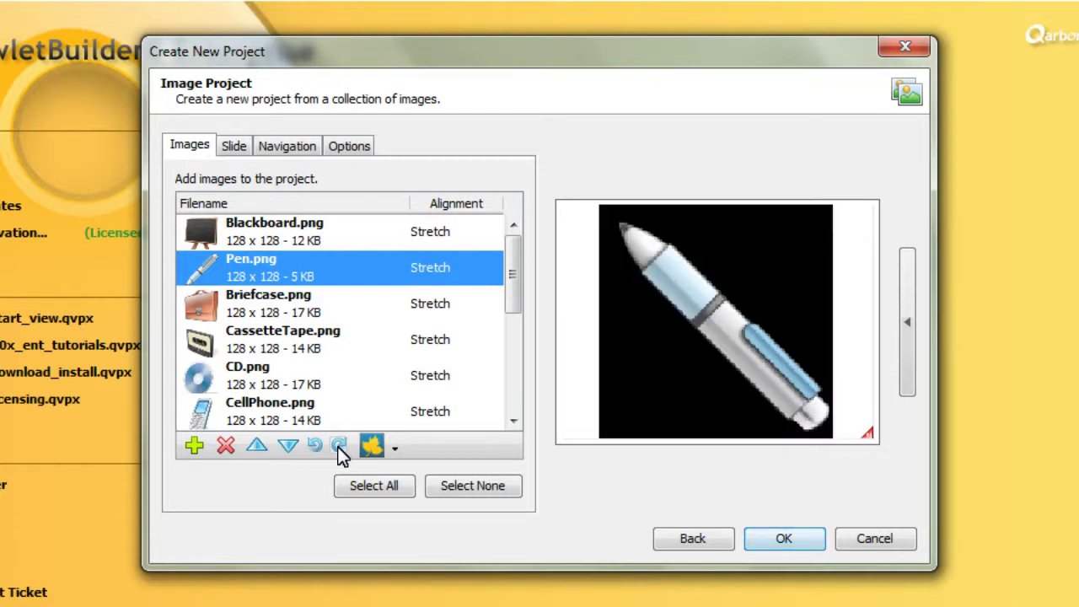
click(340, 447)
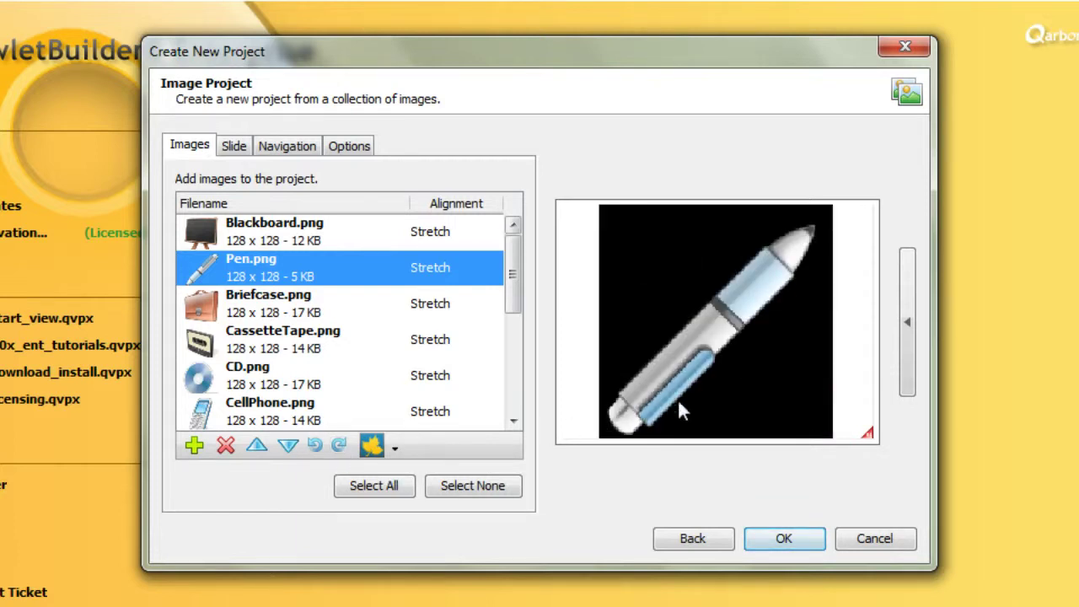
click(314, 447)
click(312, 450)
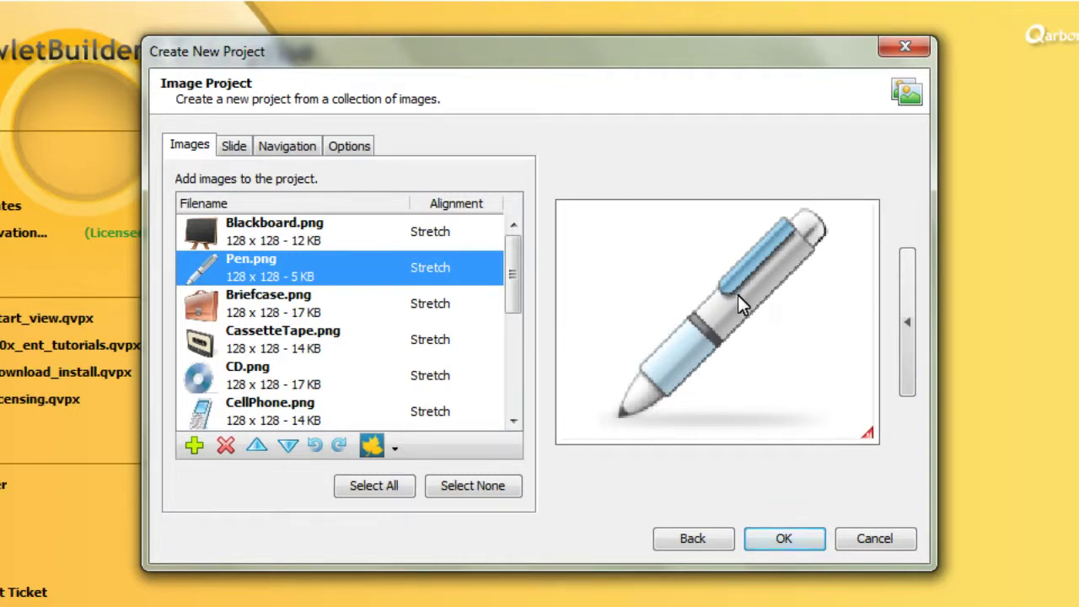
Set the alignment of Blackboard.png to Bottom Right and of Pen.png to Tile
click(273, 236)
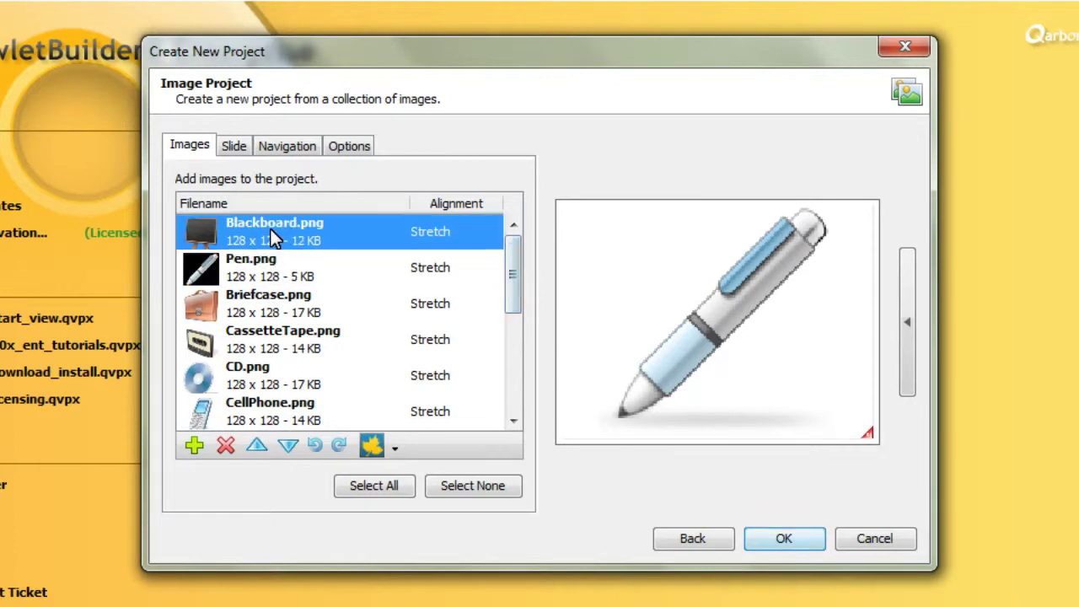
click(398, 452)
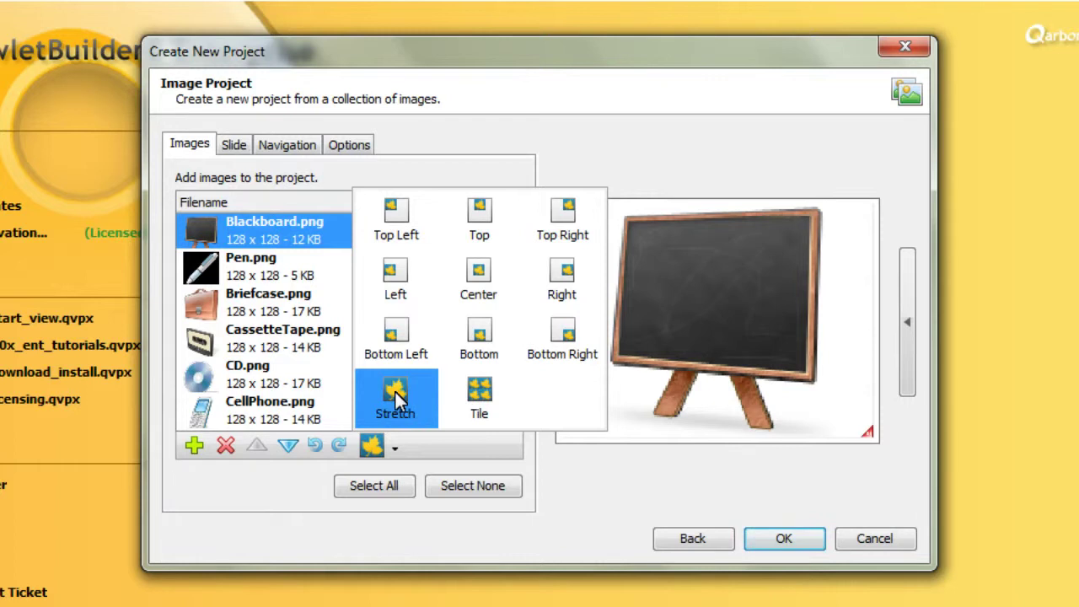
click(564, 337)
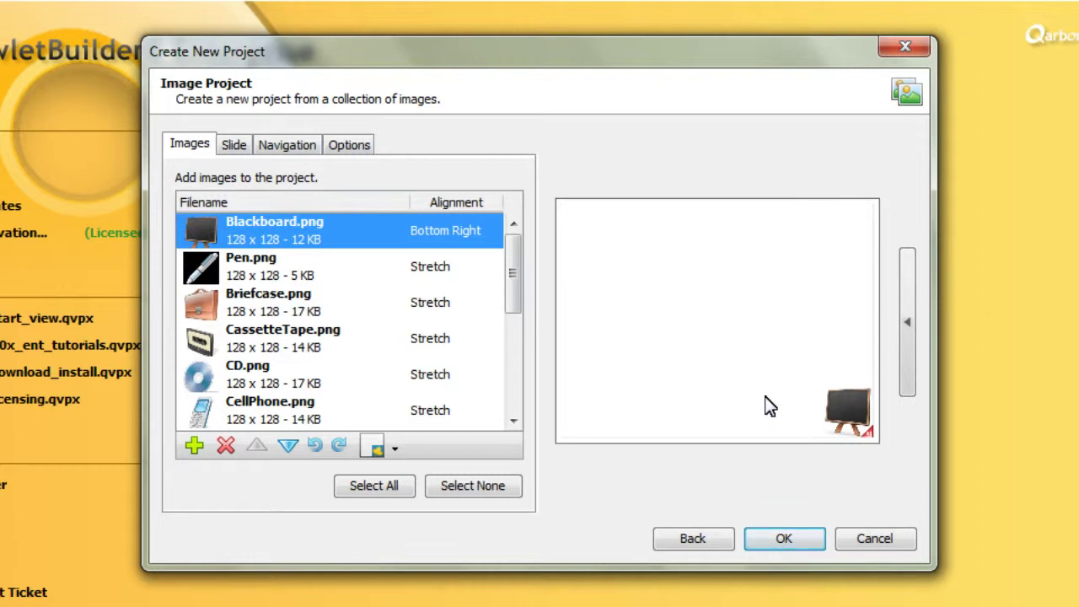
click(266, 278)
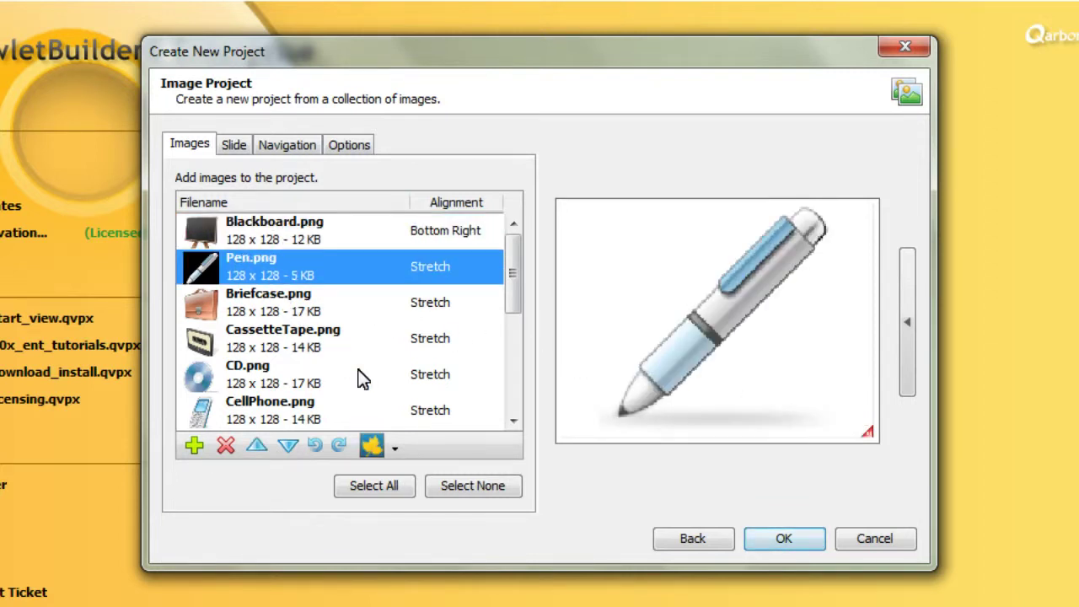
click(395, 449)
click(479, 395)
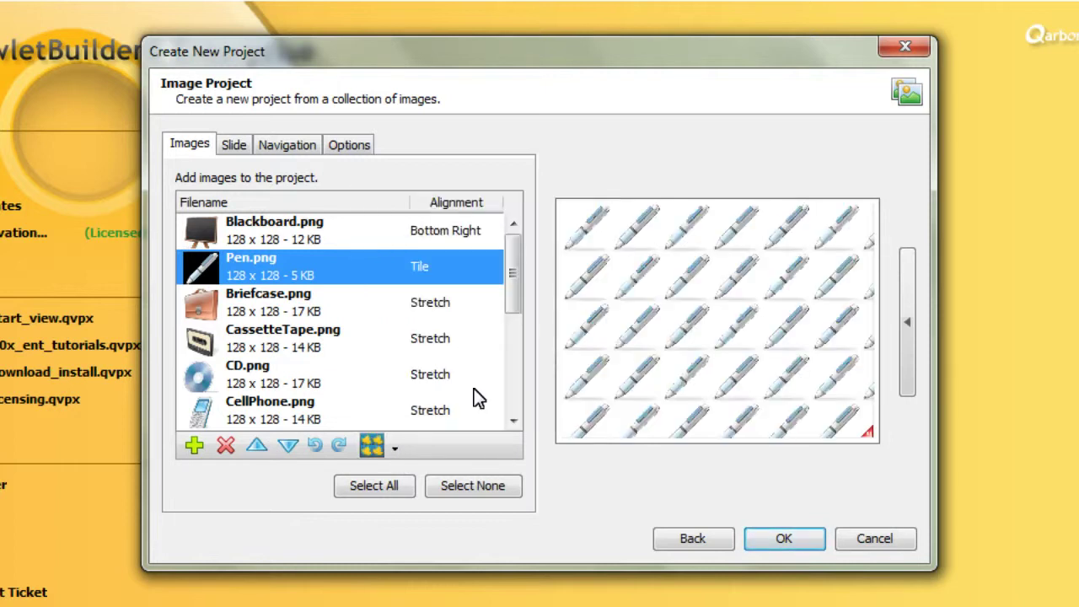
Set the alignment of all images in the list to Stretch
click(308, 238)
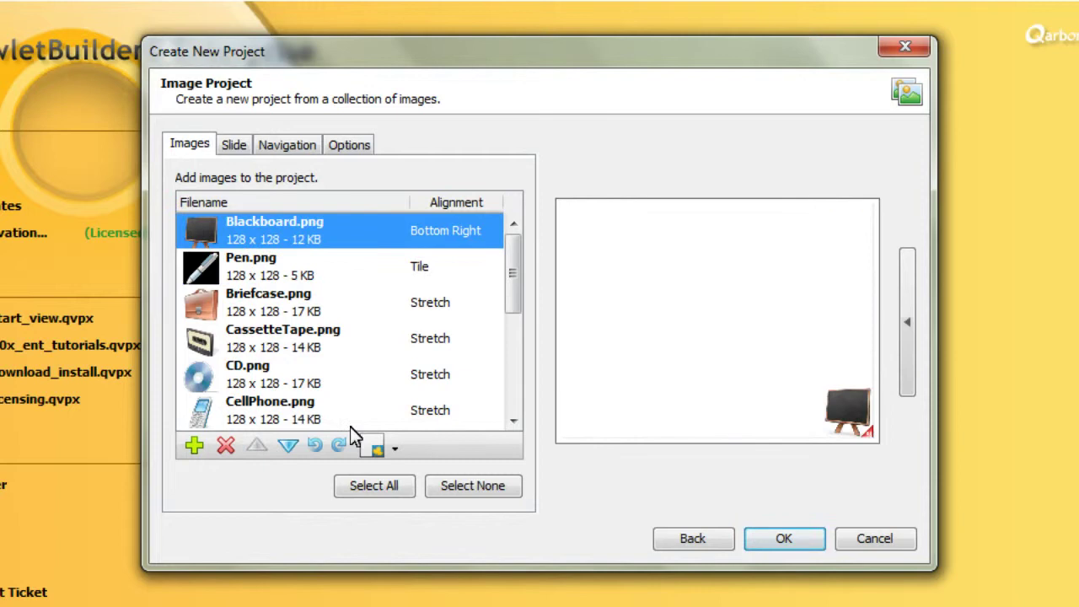
click(367, 486)
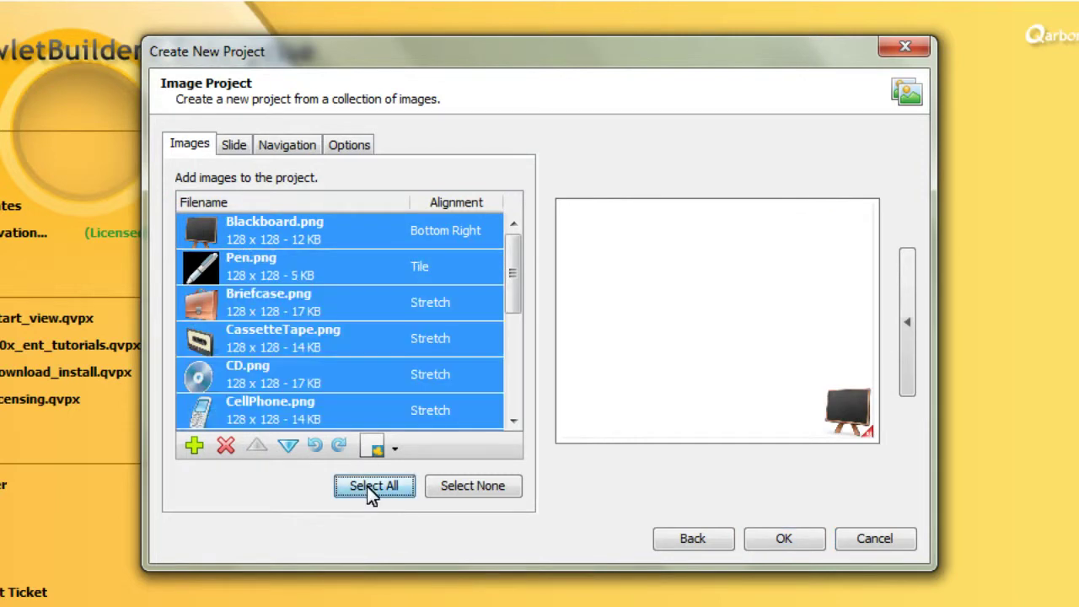
click(396, 450)
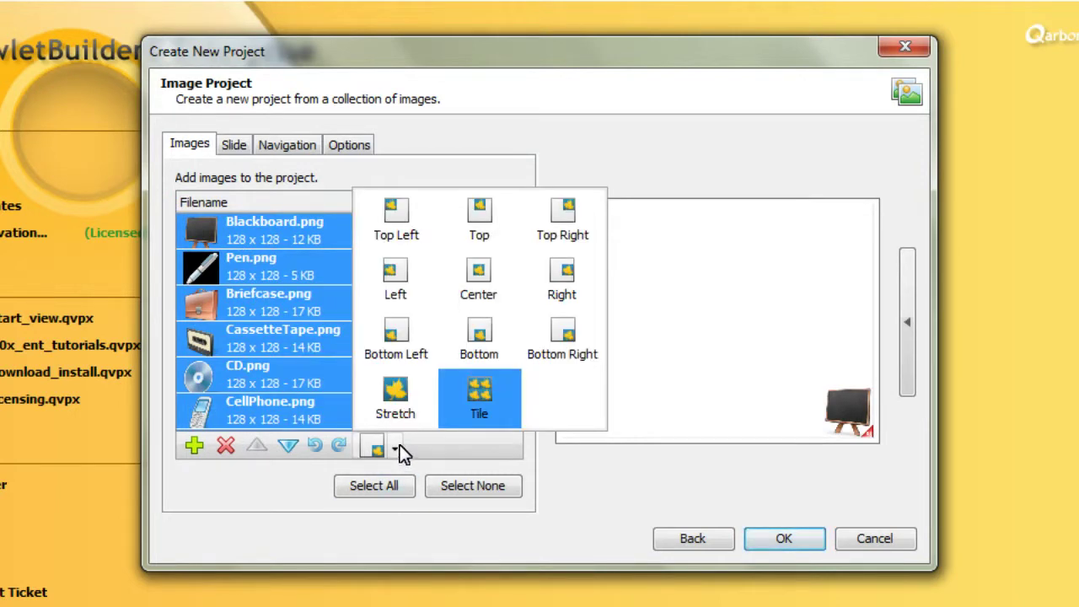
click(394, 396)
Browse down and back up the image list from Pen.png to check the stretched previews
click(312, 271)
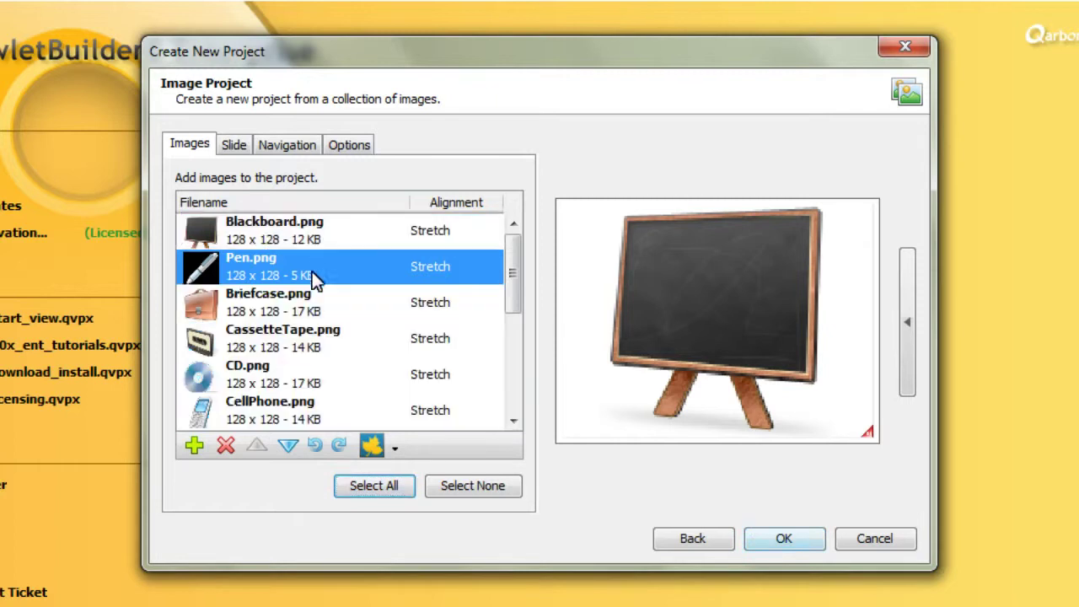
key(Down)
key(Down)
key(Down)
key(Up)
key(Up)
key(Up)
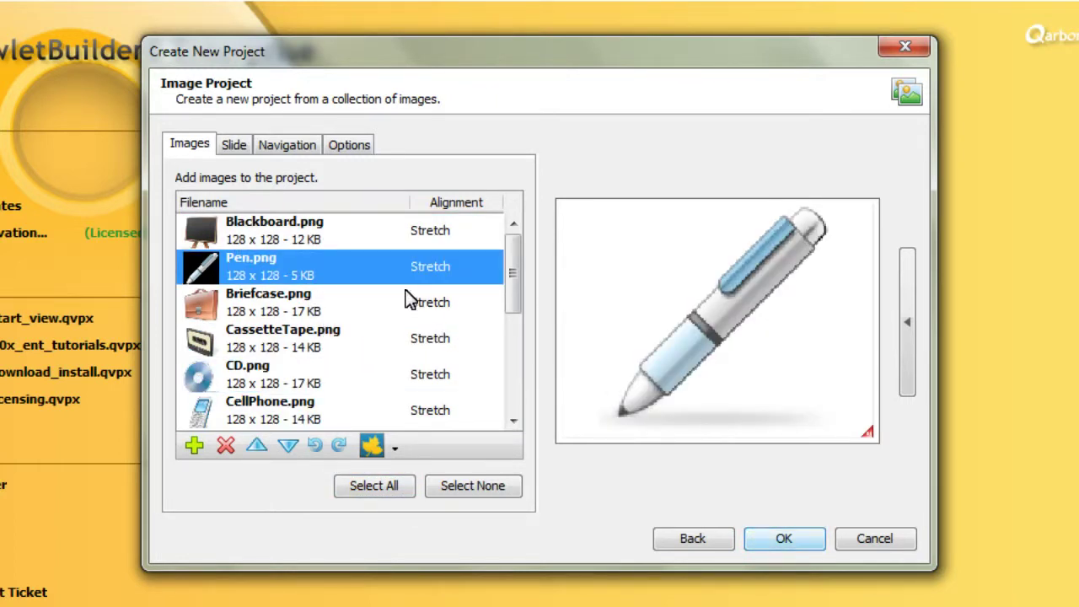
Set the project's slide size to the standard SVGA (Recommended): 800 x 600
click(234, 150)
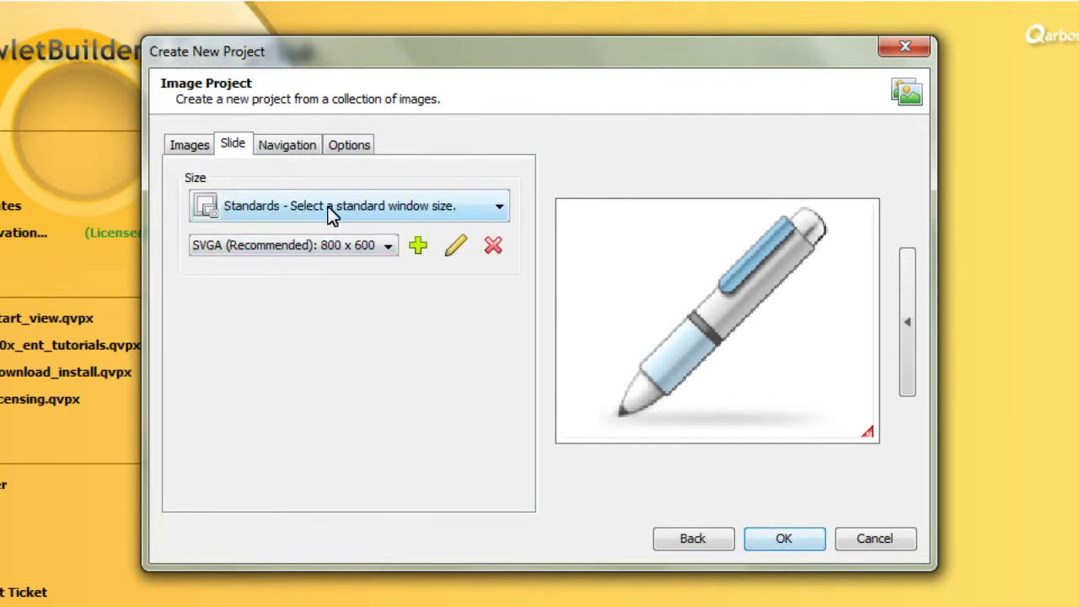
click(387, 247)
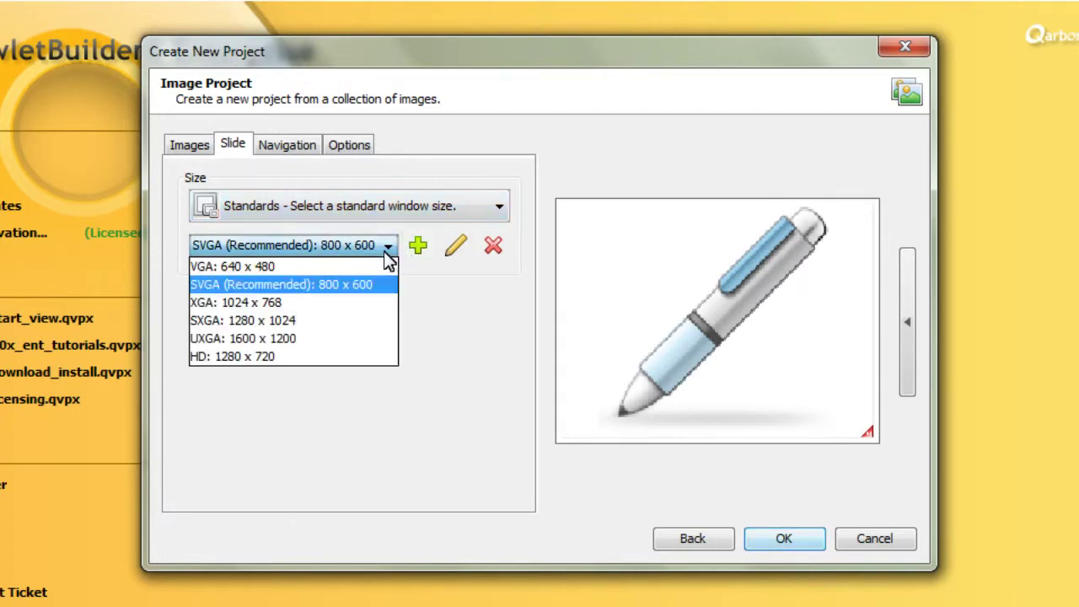
click(353, 287)
Switch the slide size mode to Custom width and height and return it to Standards
click(345, 211)
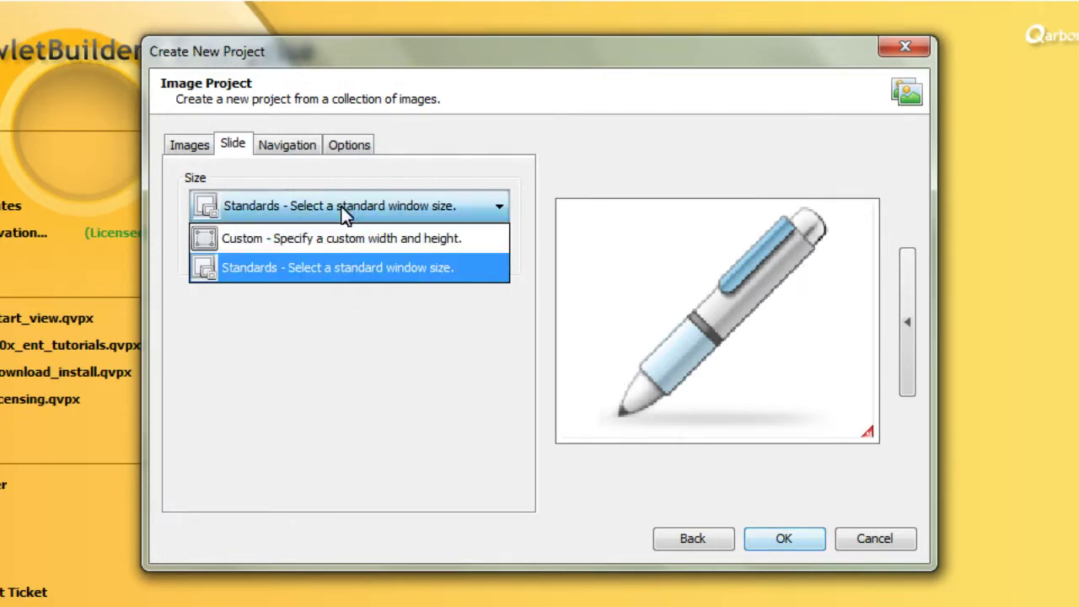
click(336, 237)
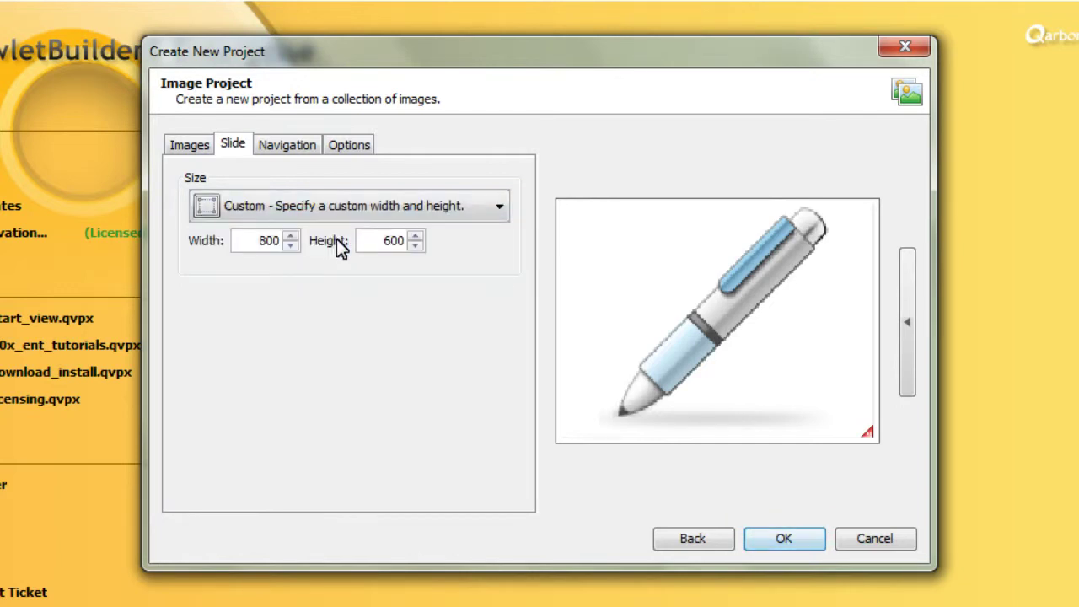
click(351, 221)
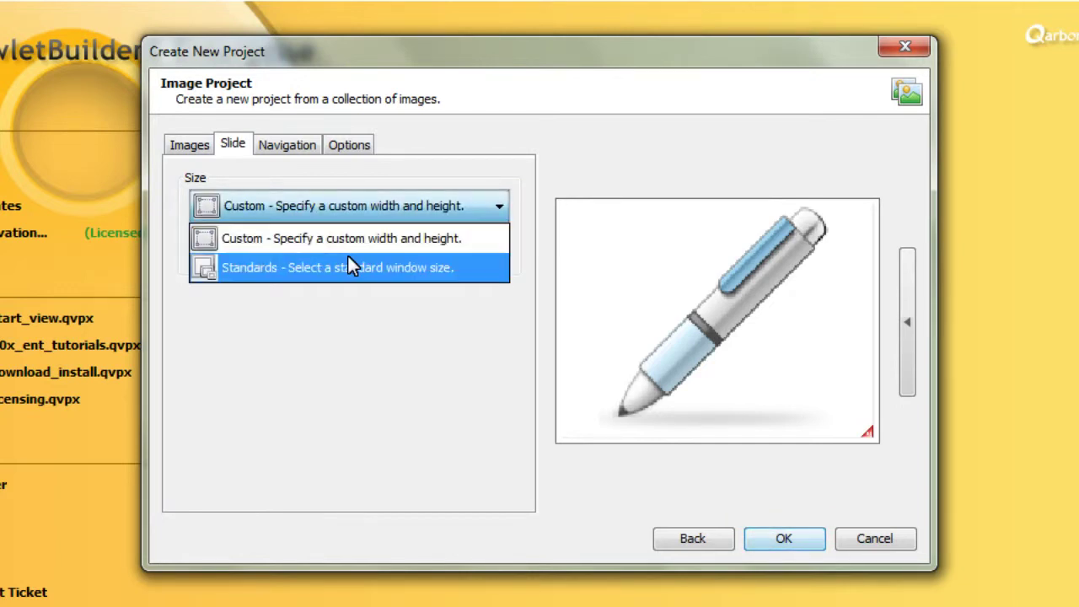
click(345, 263)
Set the slide display duration to 4.0 seconds and keep the option to add a pause to the slides enabled
click(305, 150)
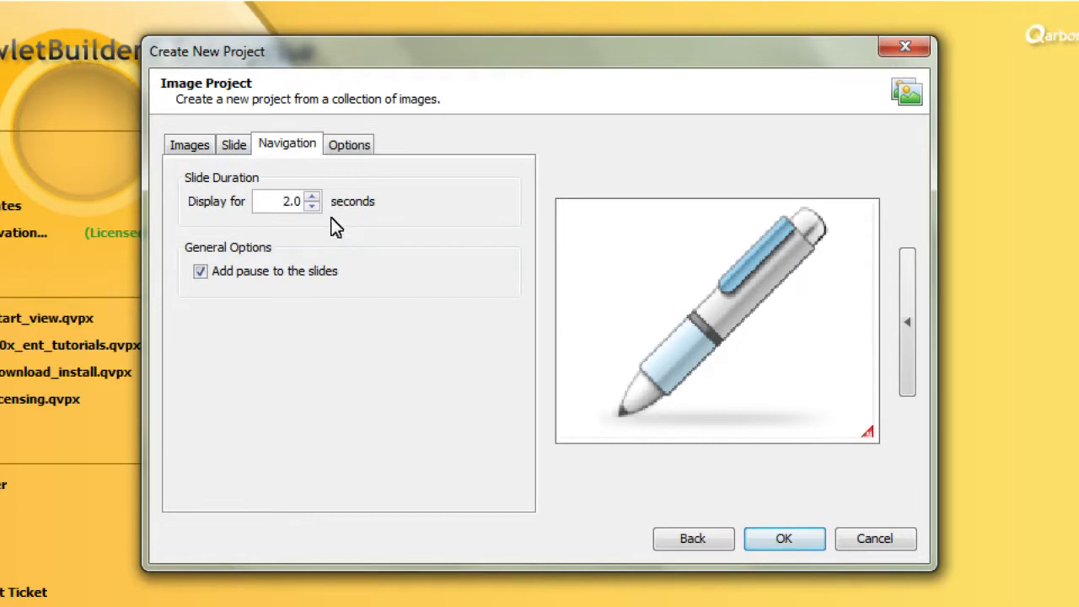
click(201, 275)
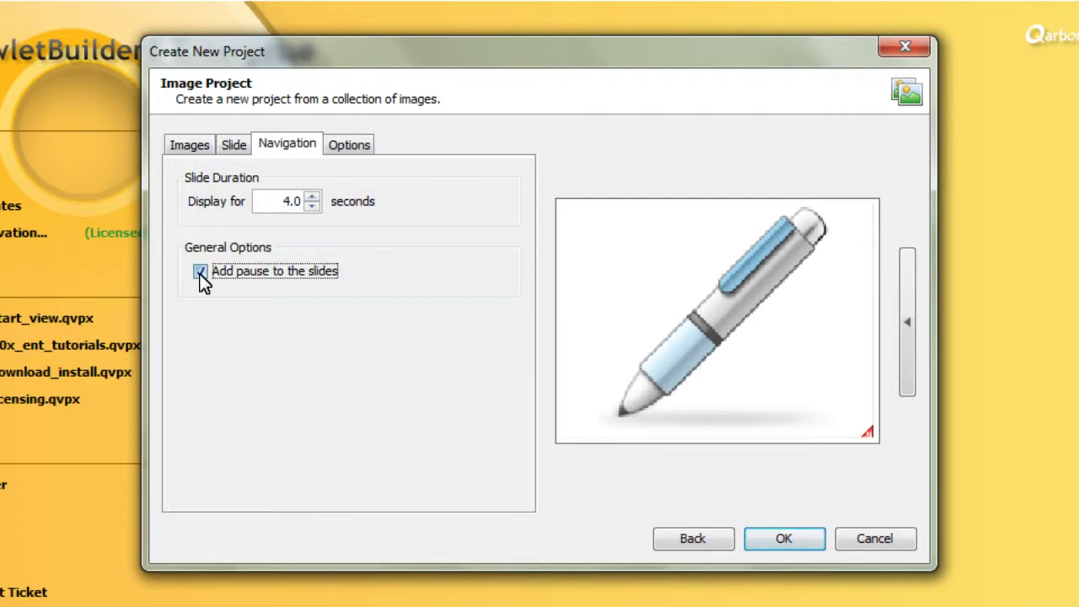
click(200, 273)
Check the available stylesheets, keeping Classic Stylesheet, and set the slide transition to Fade Transition at Medium speed
click(361, 148)
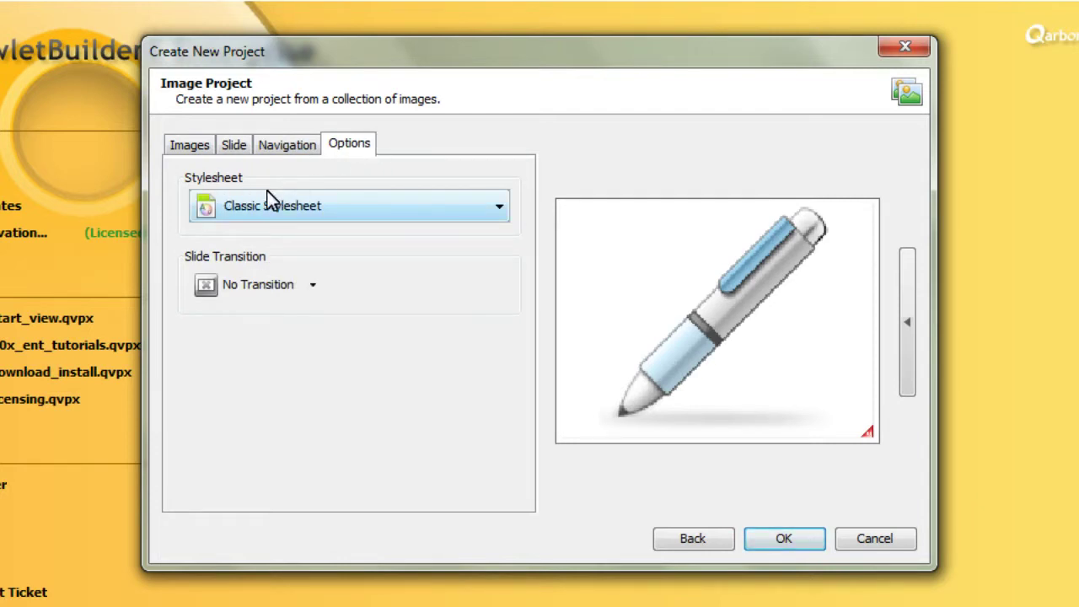
click(501, 211)
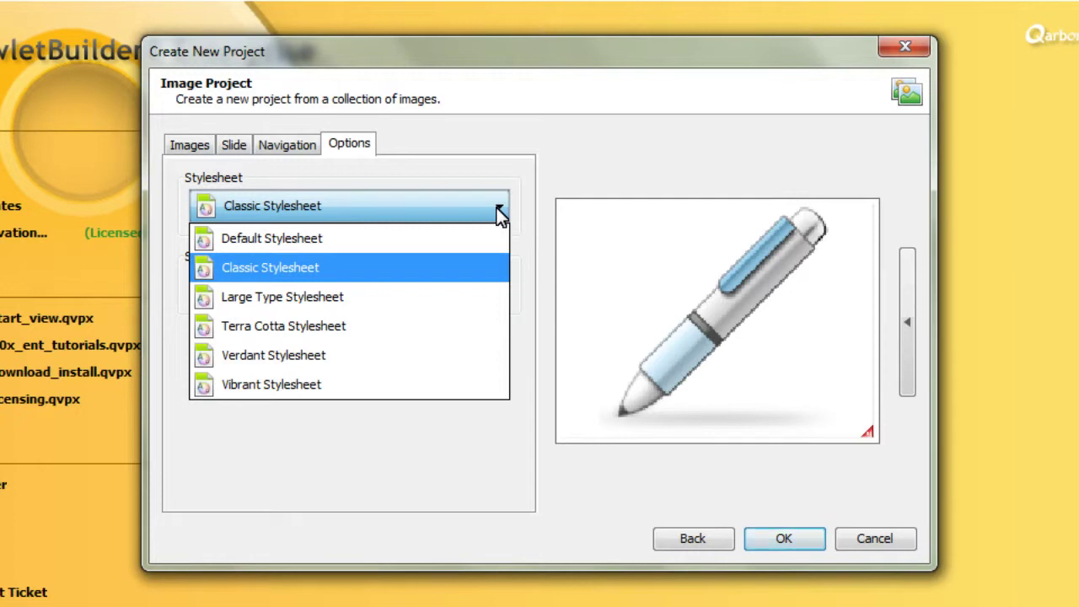
click(501, 211)
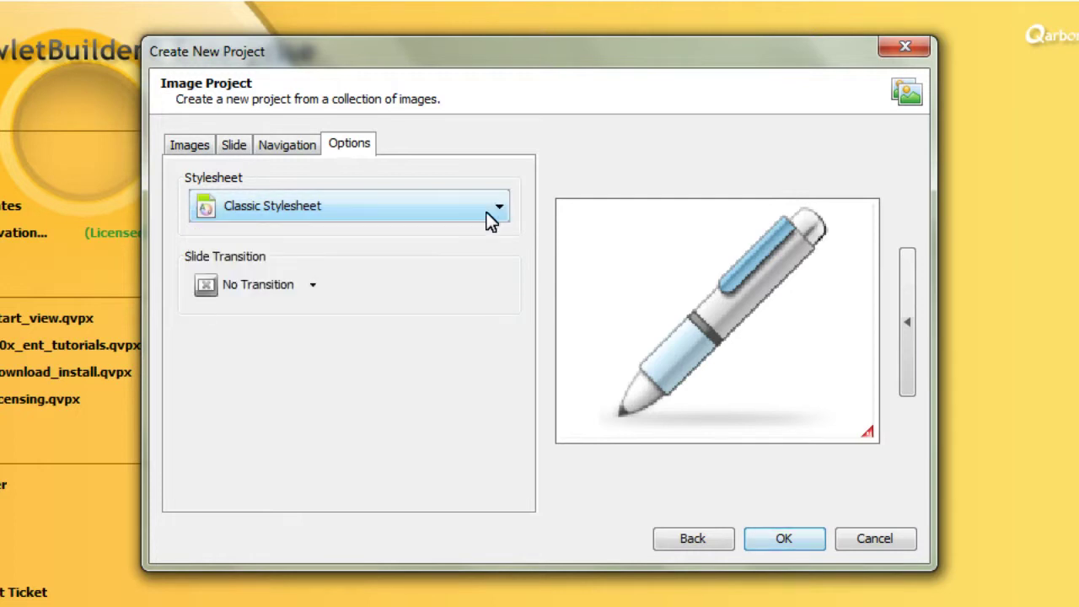
click(313, 278)
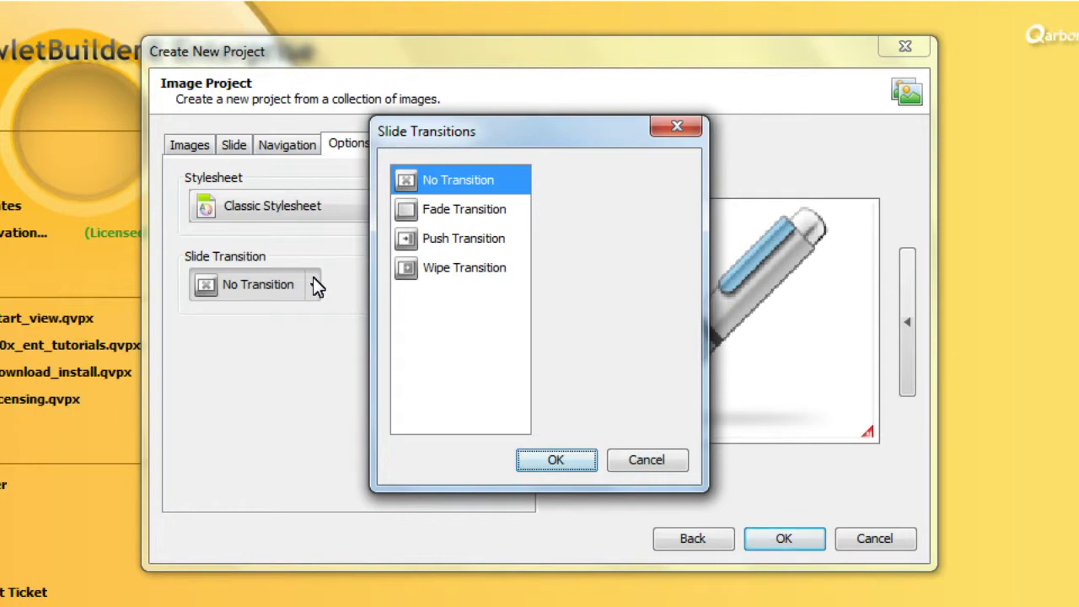
click(504, 213)
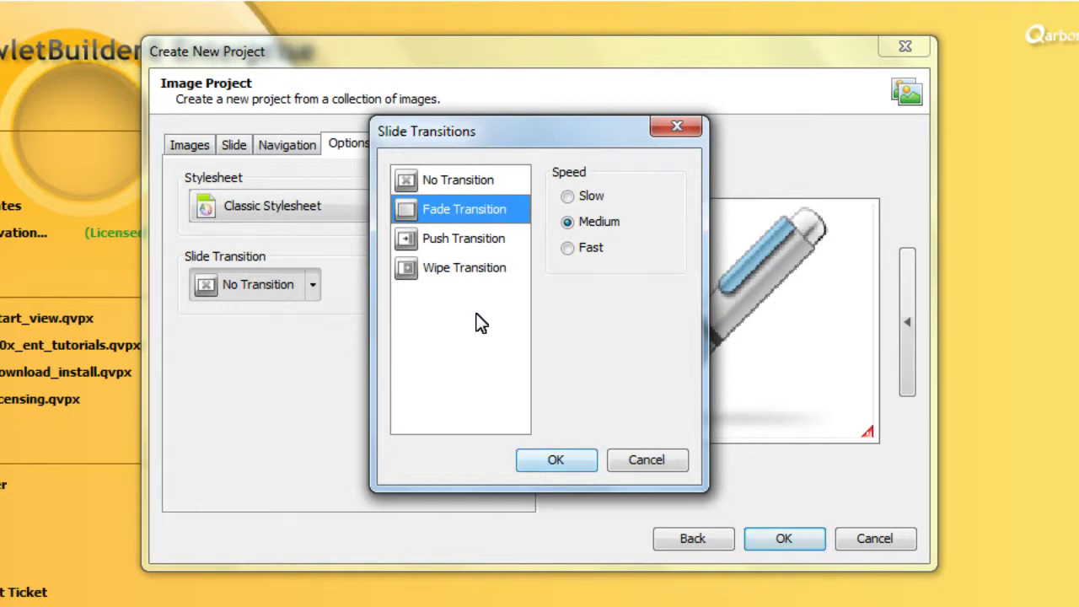
click(557, 459)
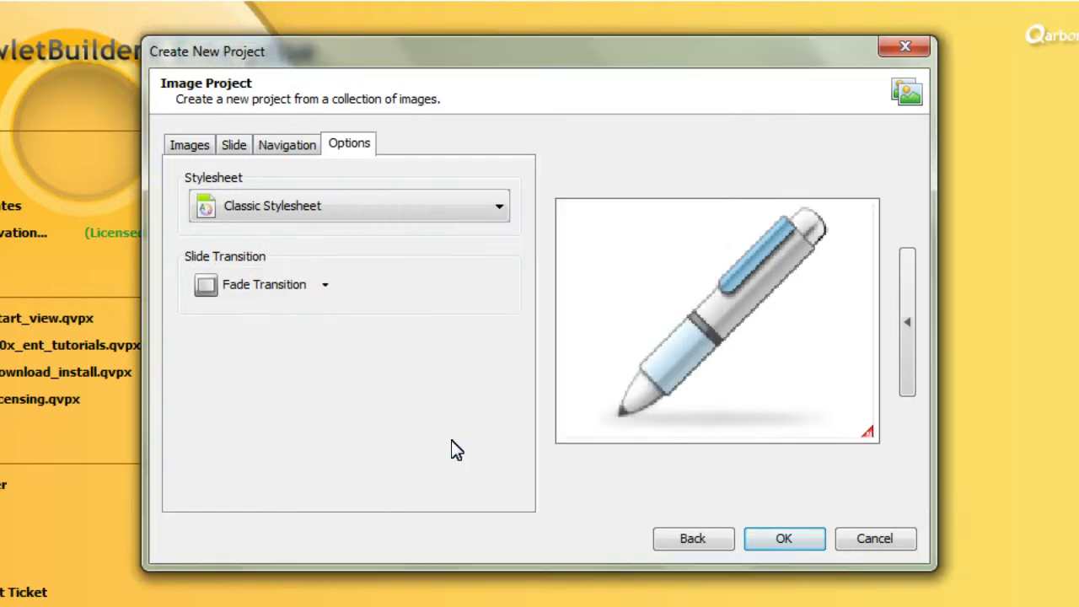
Review the image, navigation and option settings once more and create the Image Project
click(201, 152)
click(278, 151)
click(346, 147)
key(ctrl+Tab)
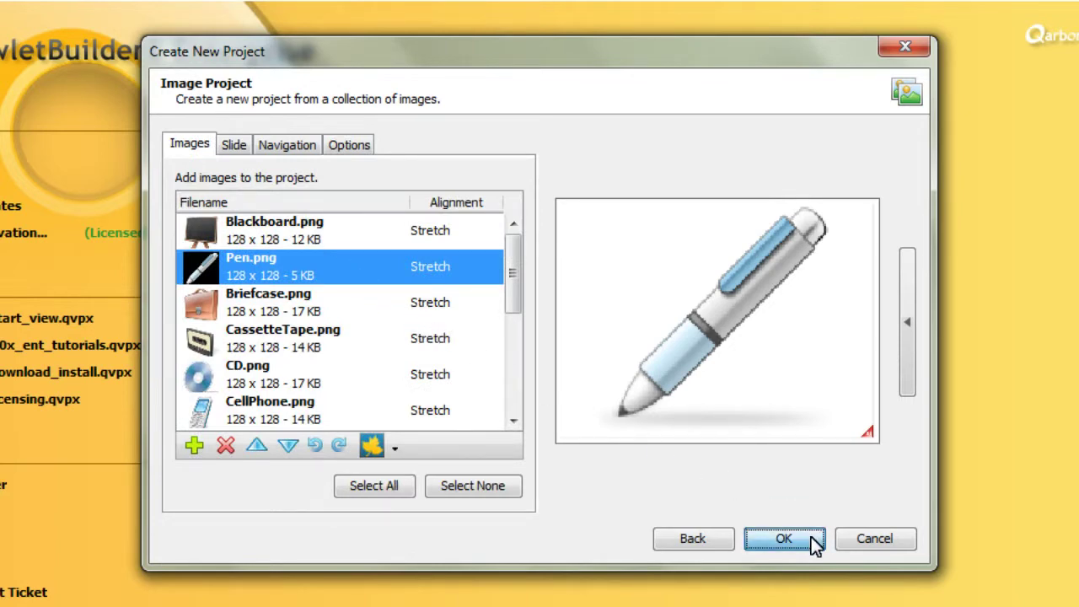
click(785, 538)
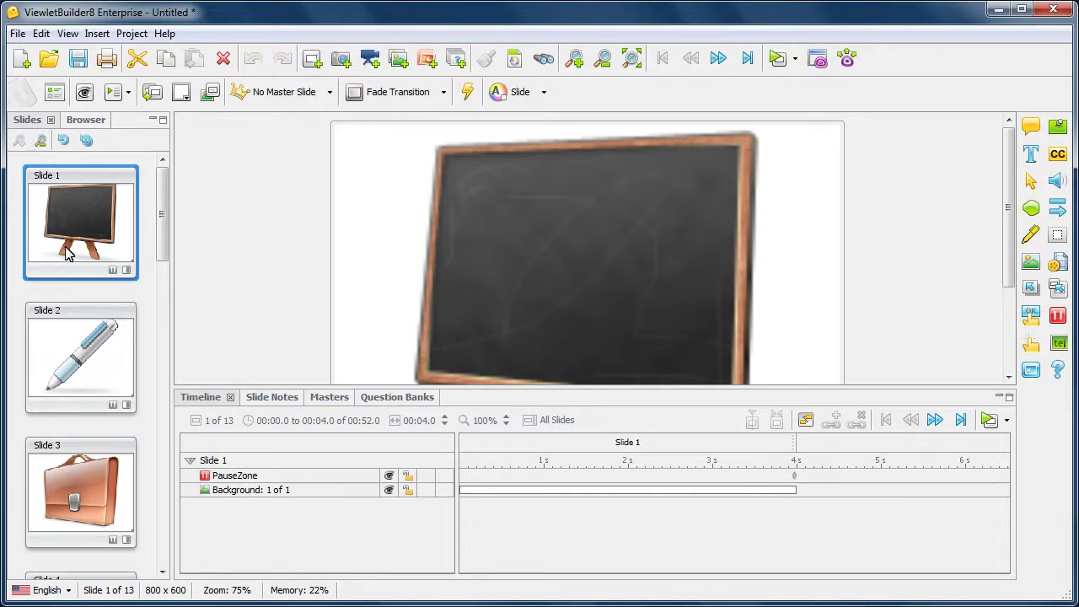
Look through the pen and briefcase slides of the new project and return to the blackboard slide
click(111, 344)
click(103, 478)
click(85, 376)
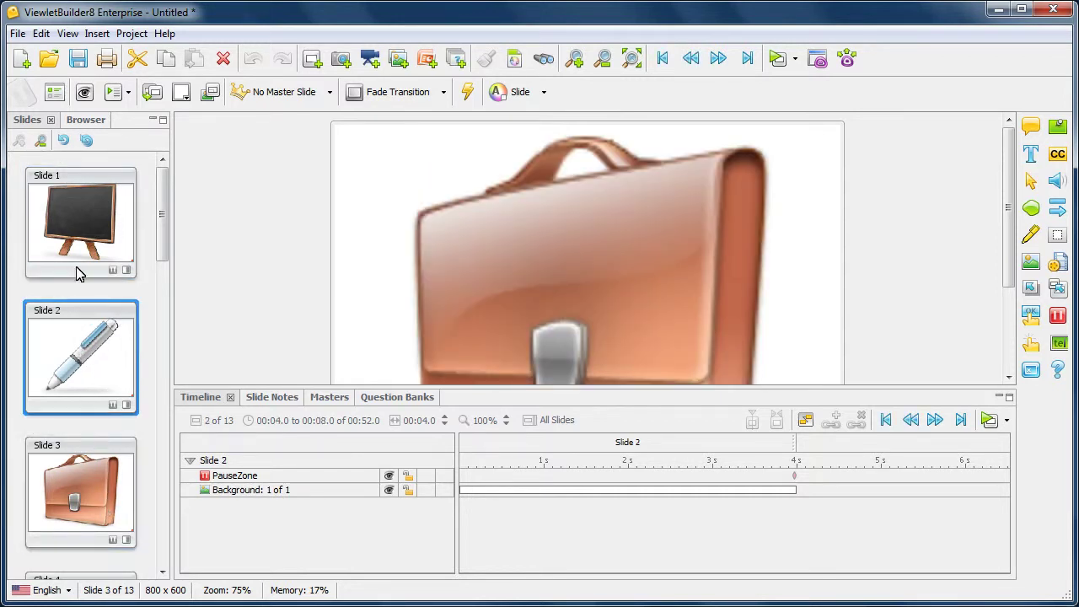
click(76, 252)
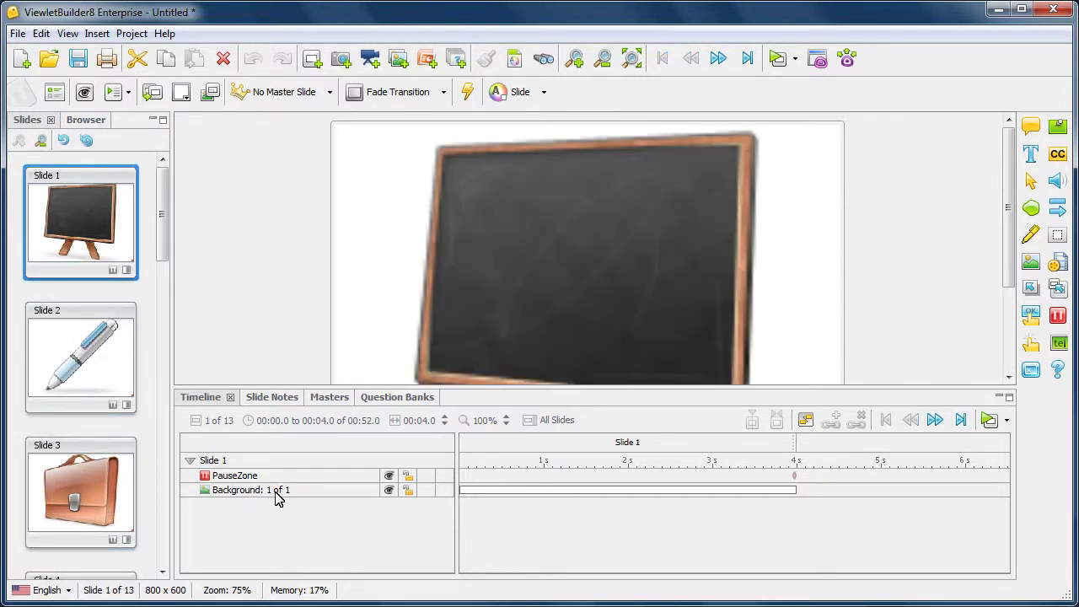